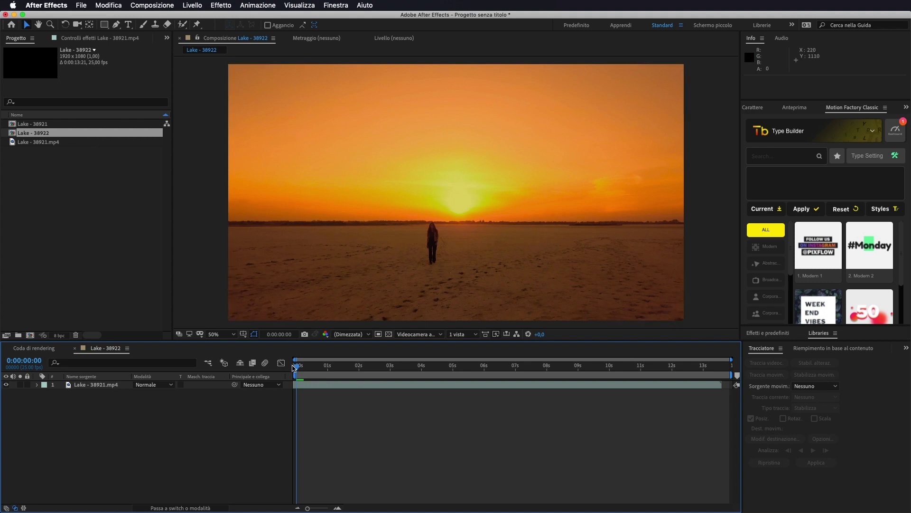
Scrub through the first few seconds of the clip to watch the walking person.
left_click_drag(298, 367, 345, 367)
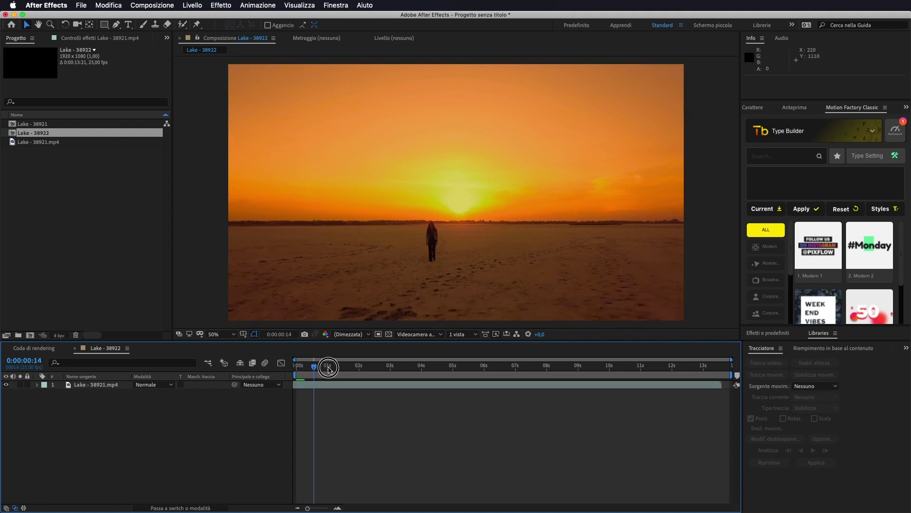
left_click_drag(345, 366, 297, 367)
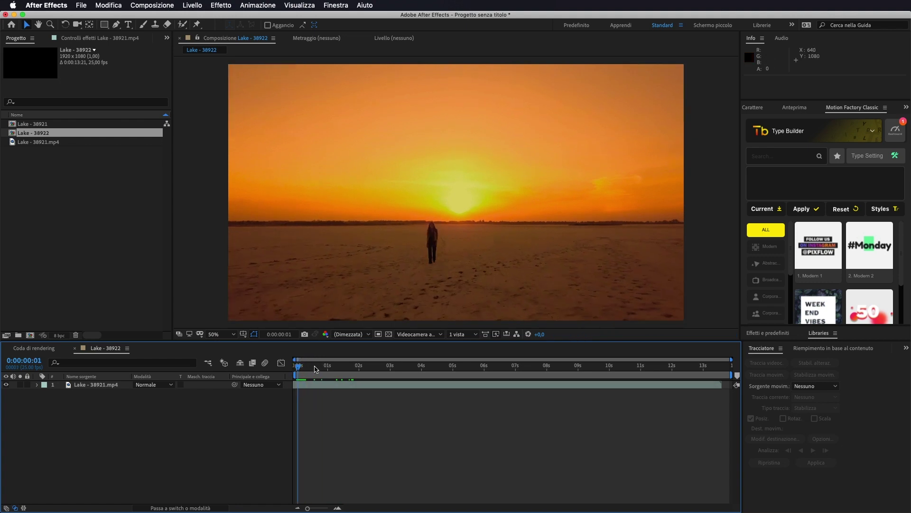
mouse_move(299, 369)
left_mouse_down()
mouse_move(406, 369)
mouse_move(297, 368)
left_mouse_up()
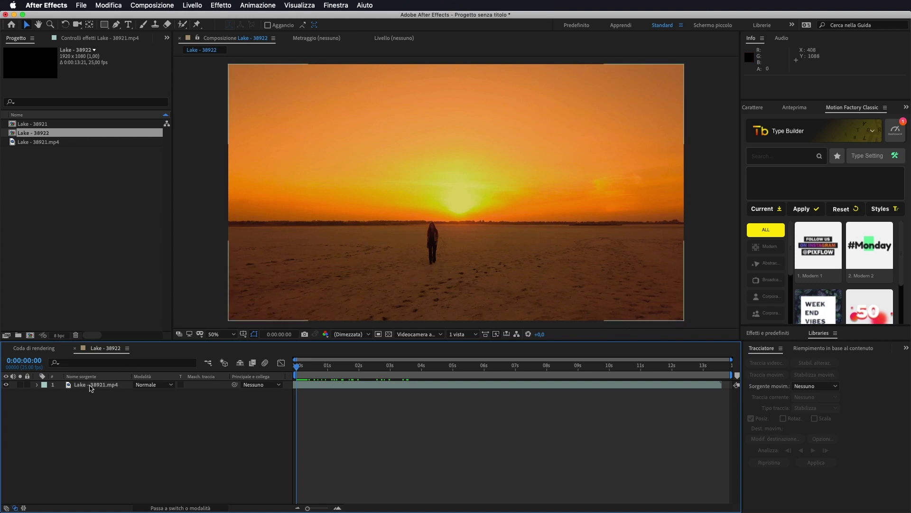
With the lake layer selected, draw a closed four-point Pen mask around the person.
left_click(91, 385)
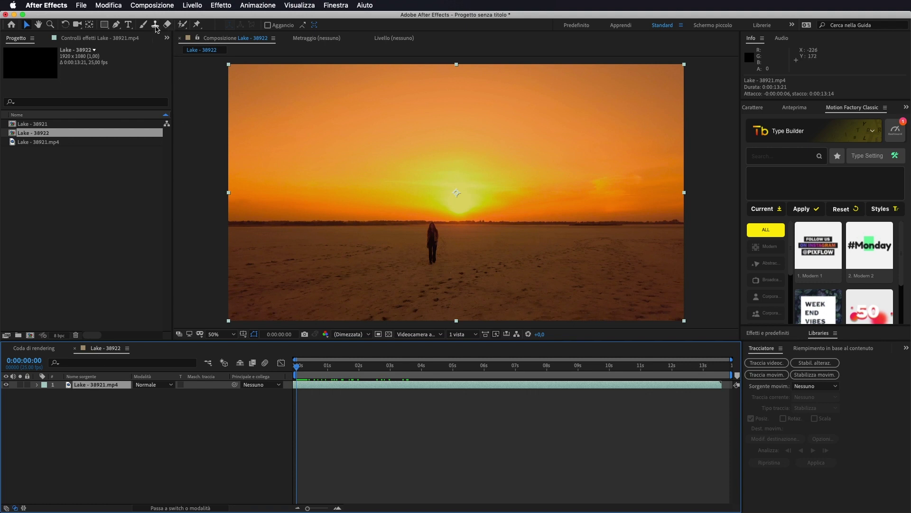
left_click(116, 26)
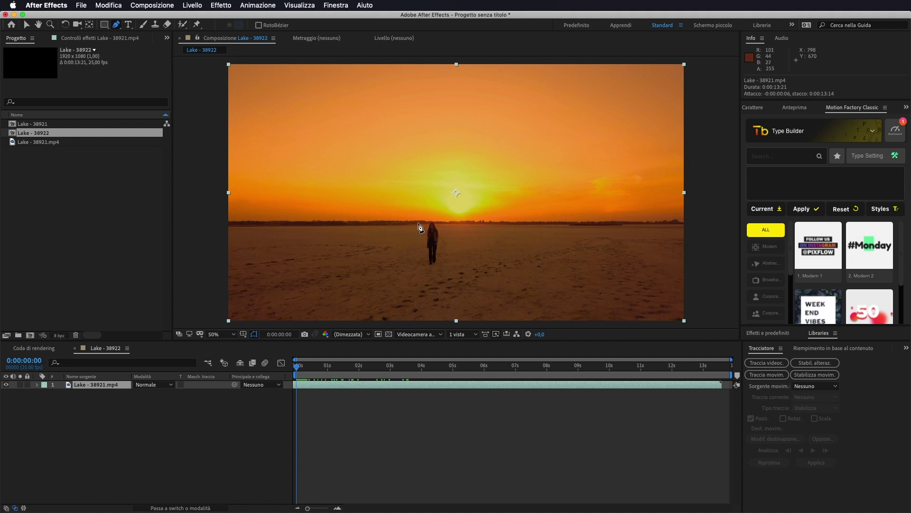
left_click(418, 223)
left_click(414, 263)
left_click(449, 267)
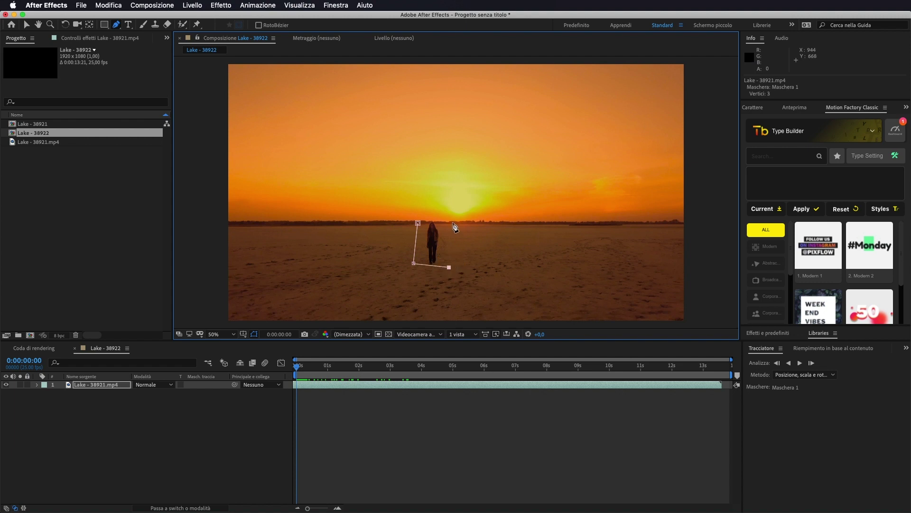
left_click(453, 222)
left_click(416, 221)
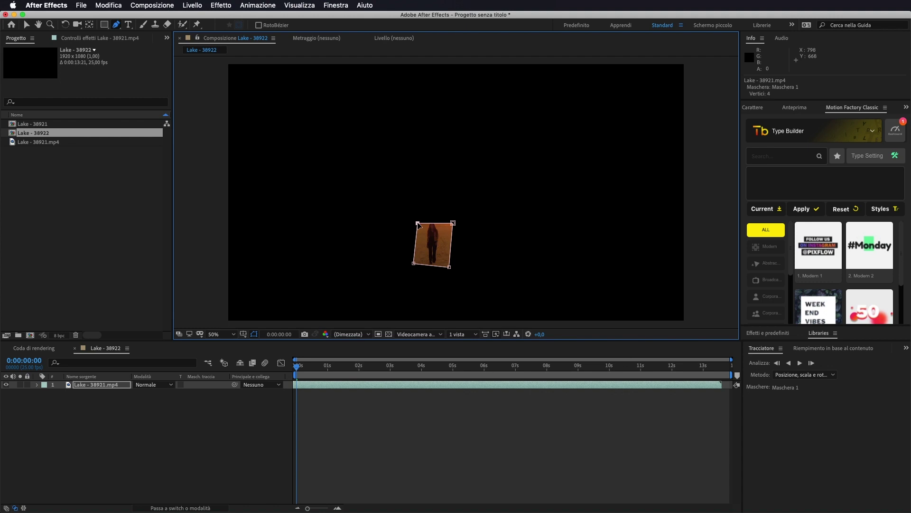
Adjust the mask corners with the Selection tool so they hug the person snugly.
key("v")
left_click_drag(418, 222, 448, 220)
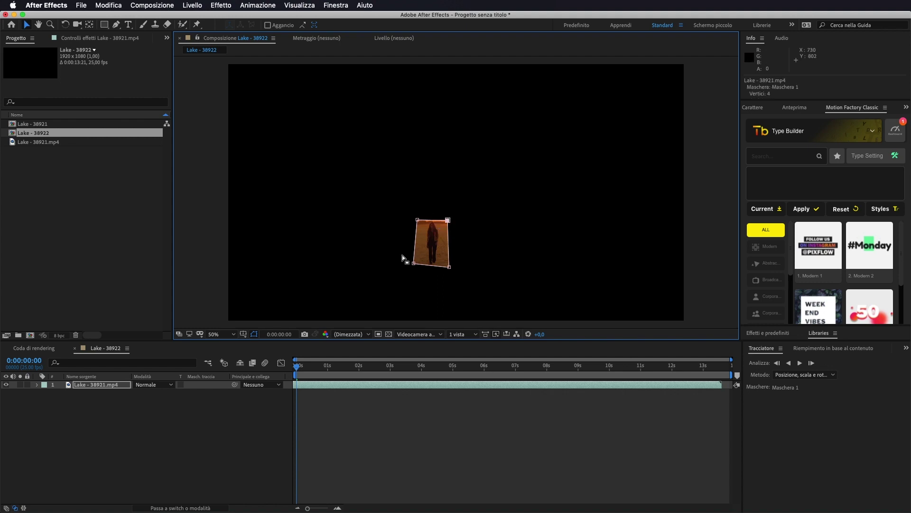
left_click_drag(413, 264, 448, 268)
left_click_drag(447, 219, 444, 220)
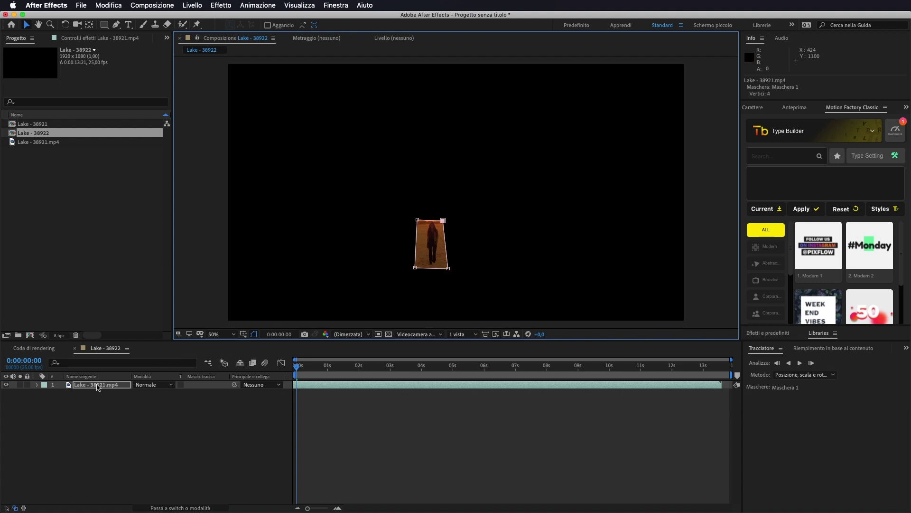
left_click(97, 386)
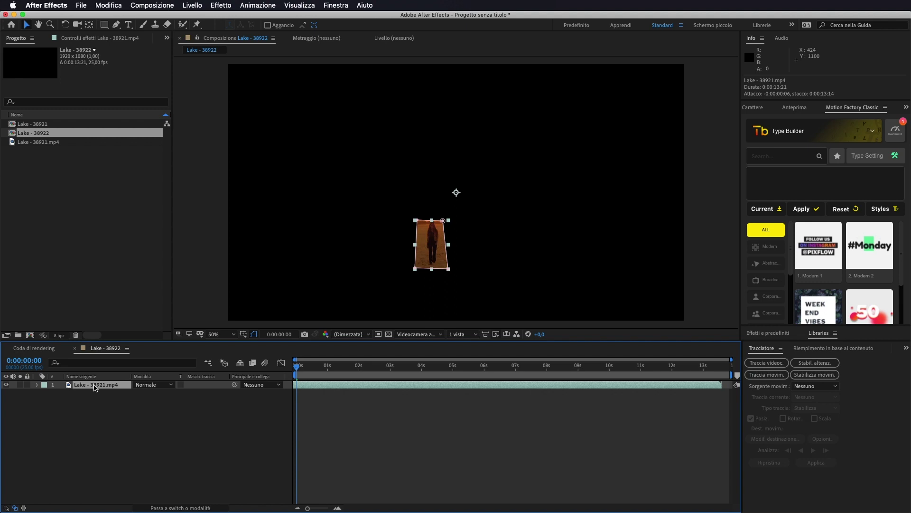
Set Maschera 1's mode to Sottrai so the person's area turns black.
key("m")
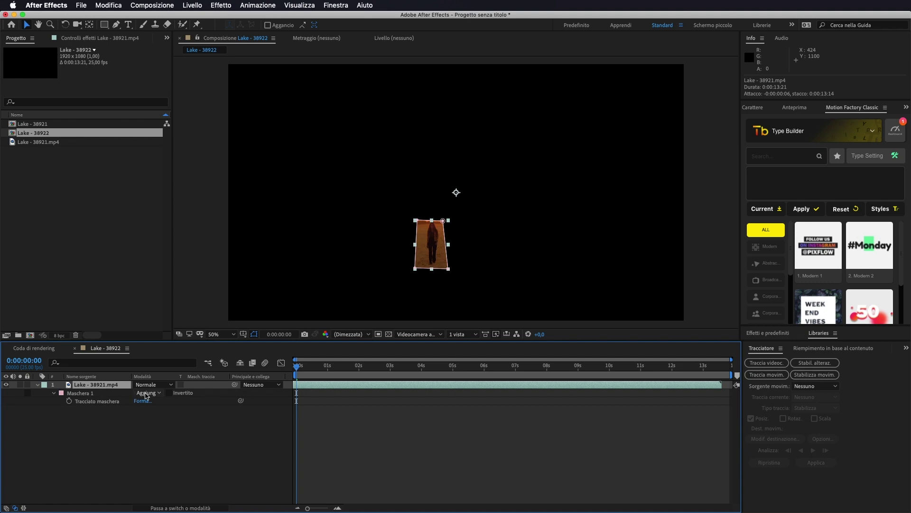
left_click(146, 393)
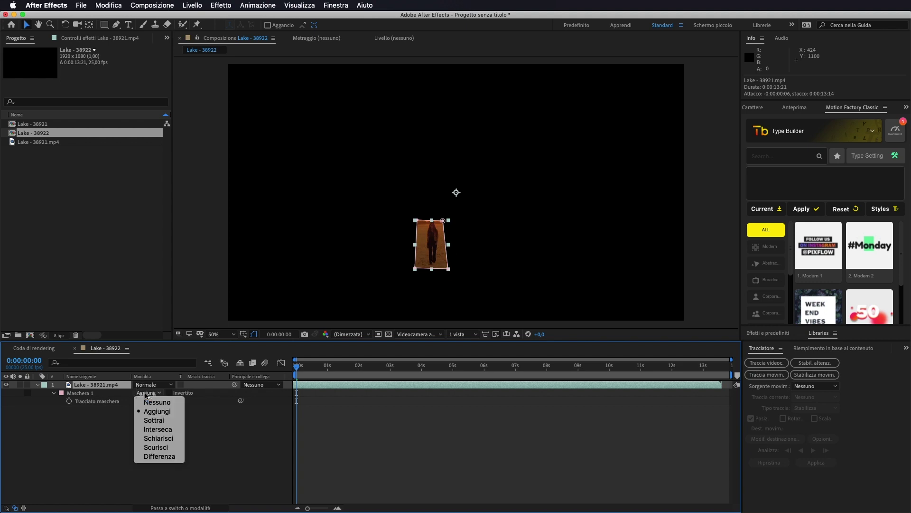
left_click(165, 421)
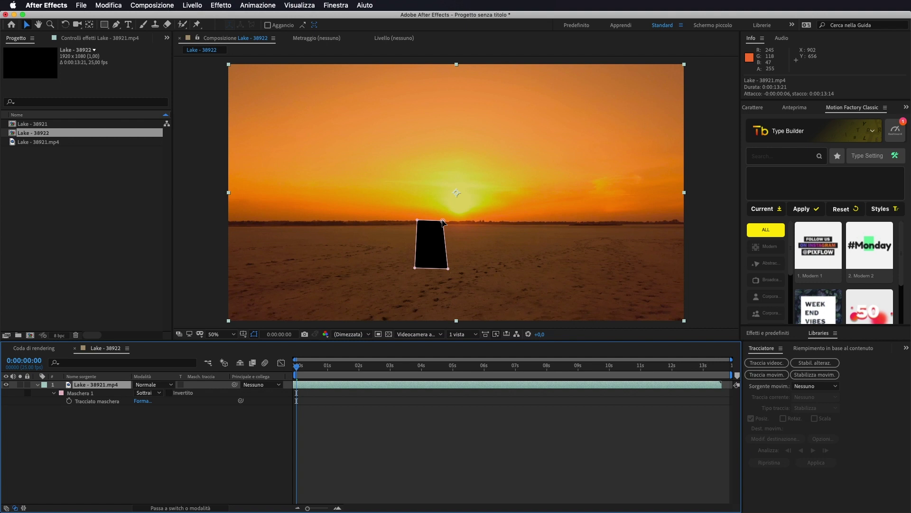
left_click(81, 394)
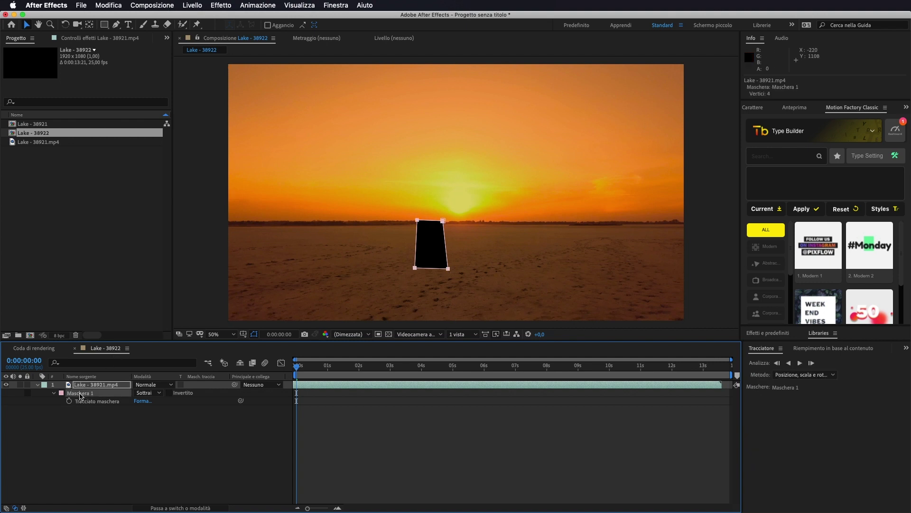
left_click(93, 386)
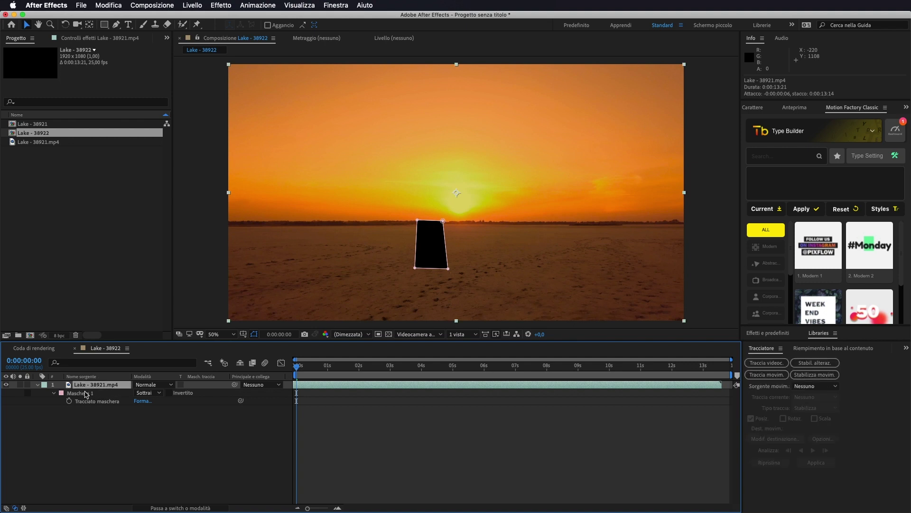
left_click(86, 395)
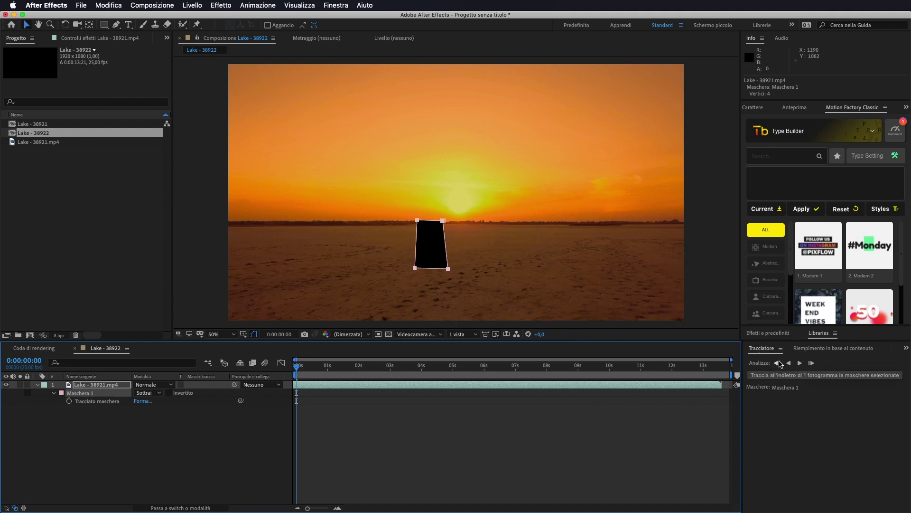
left_click(328, 6)
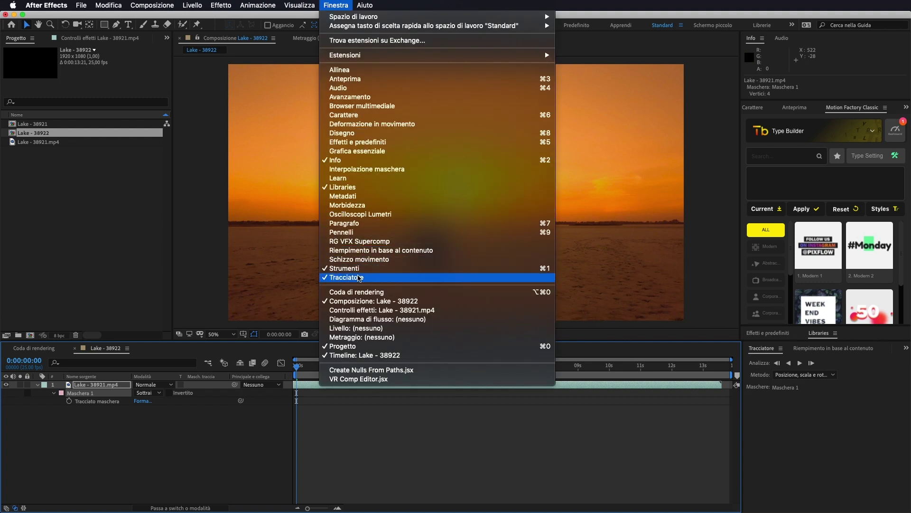
left_click(802, 410)
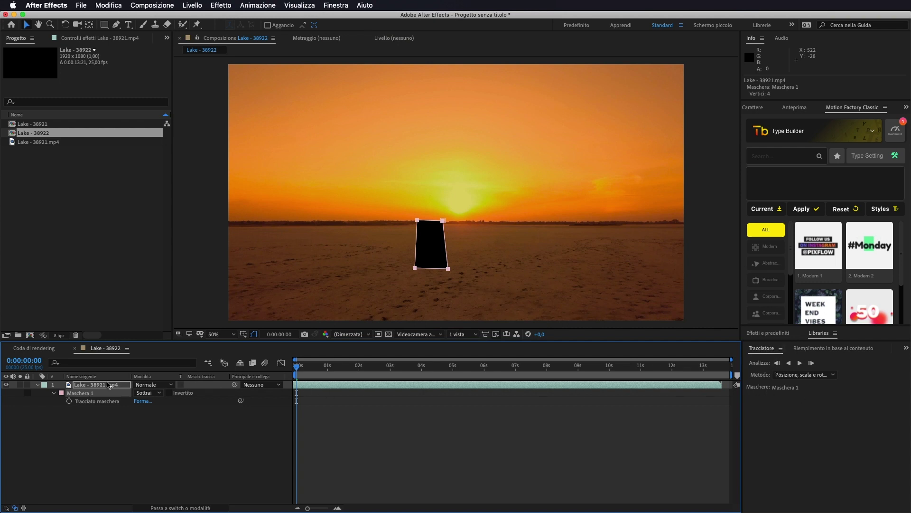
left_click(108, 385)
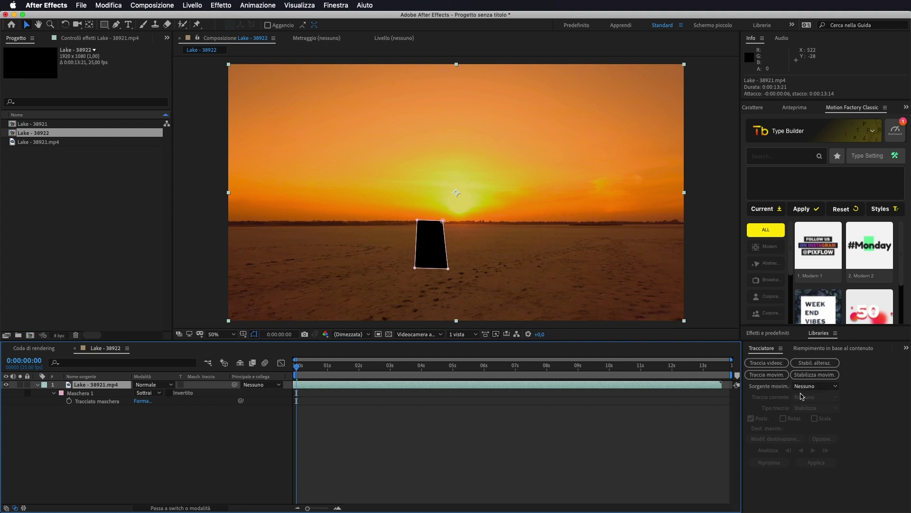
left_click(85, 395)
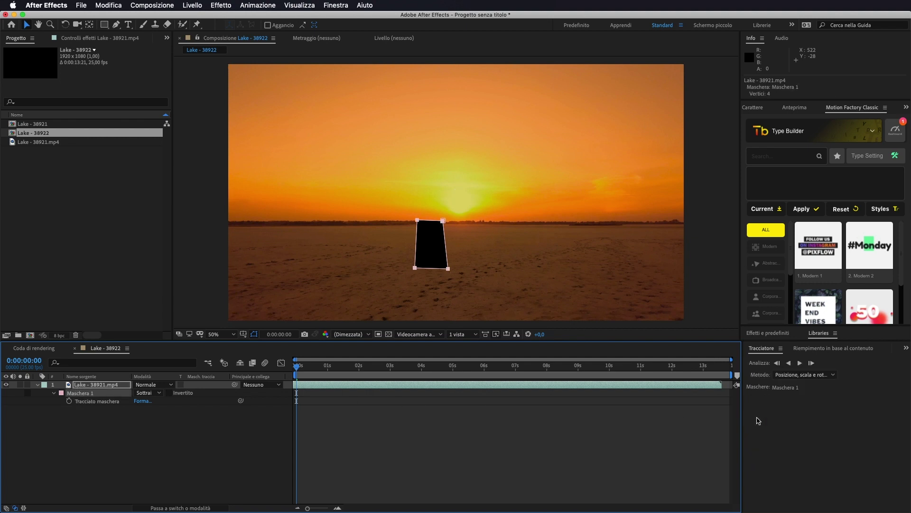
left_click(822, 379)
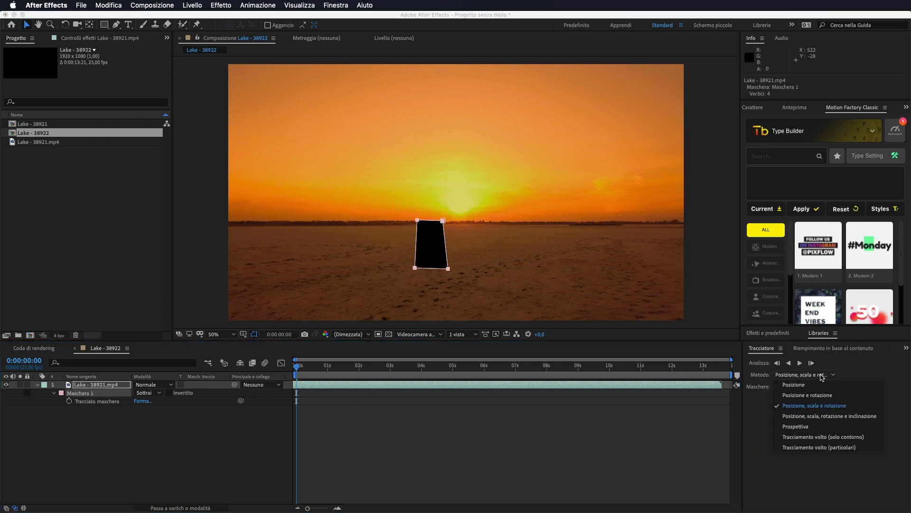
left_click(876, 378)
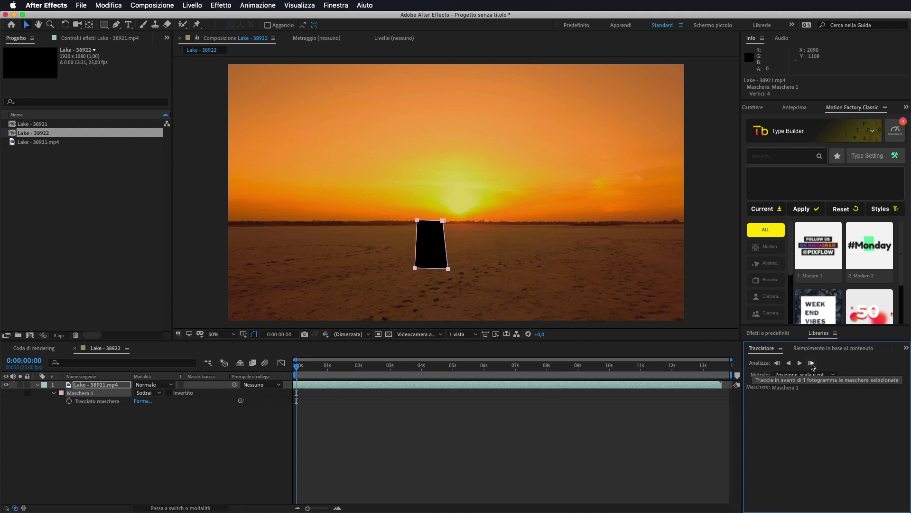
Track Mask 1 forward frame by frame, then continuously, over the walking figure.
left_click(811, 363)
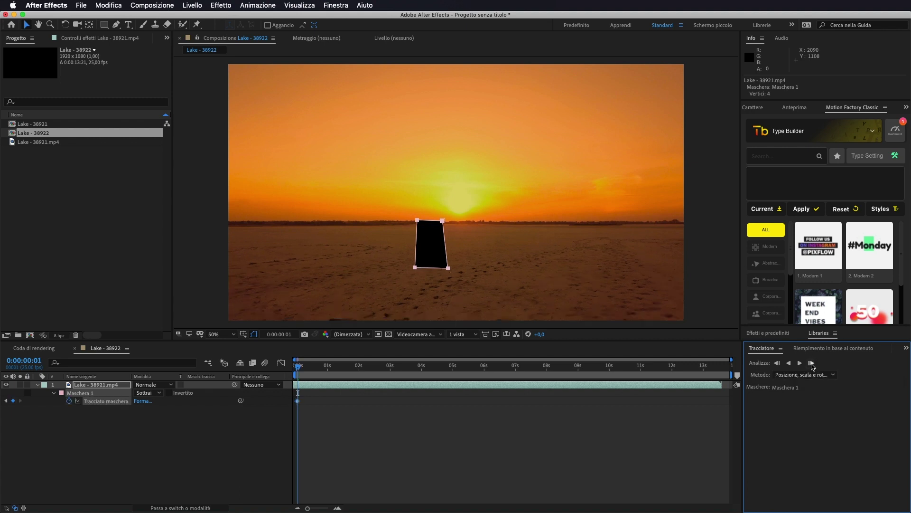
left_click(812, 363)
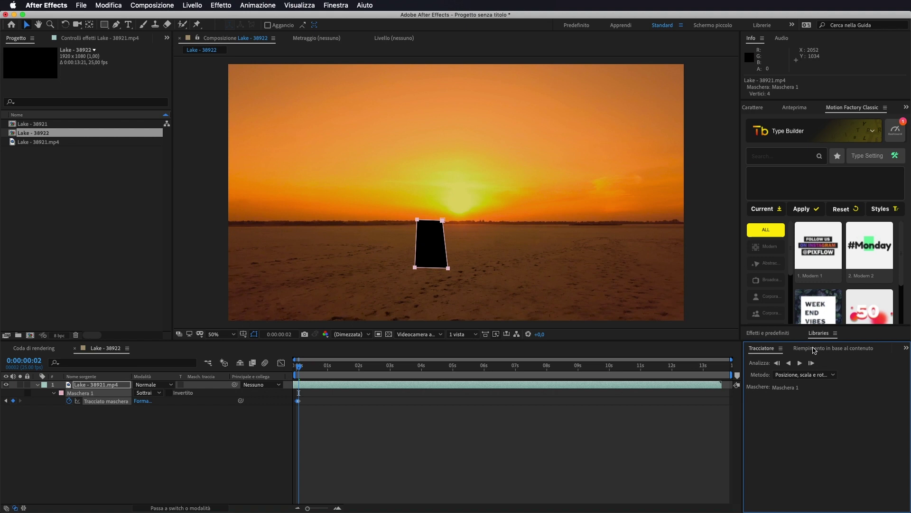
left_click(800, 363)
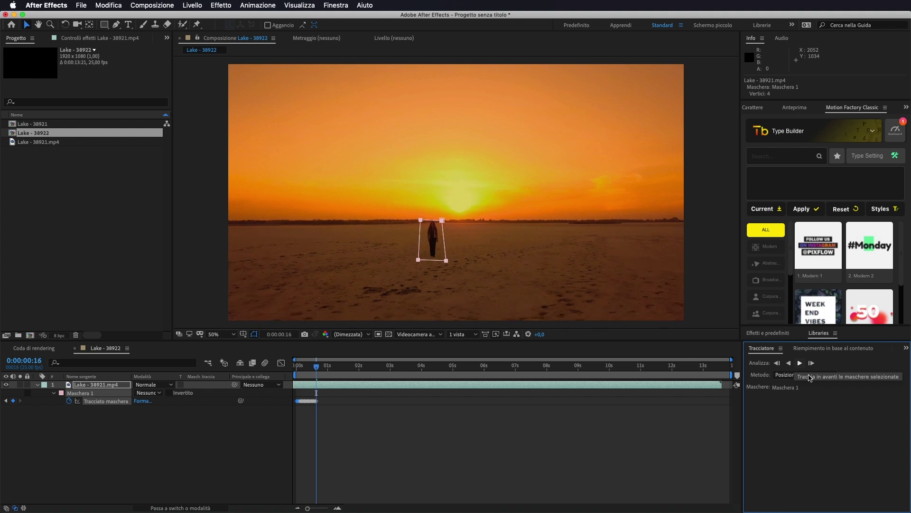
left_click(801, 363)
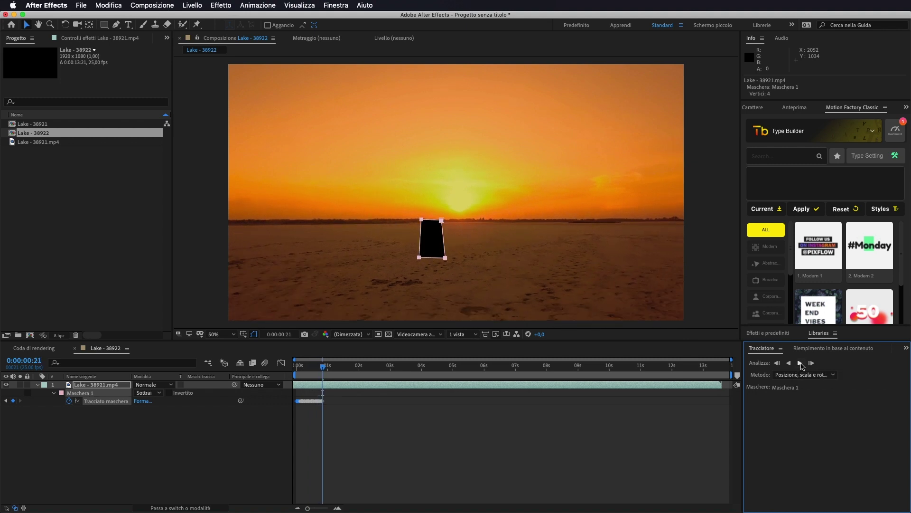
Correct the drifted mask by shifting it up and lowering its bottom corners, then check nearby frames.
left_click_drag(425, 221, 422, 218)
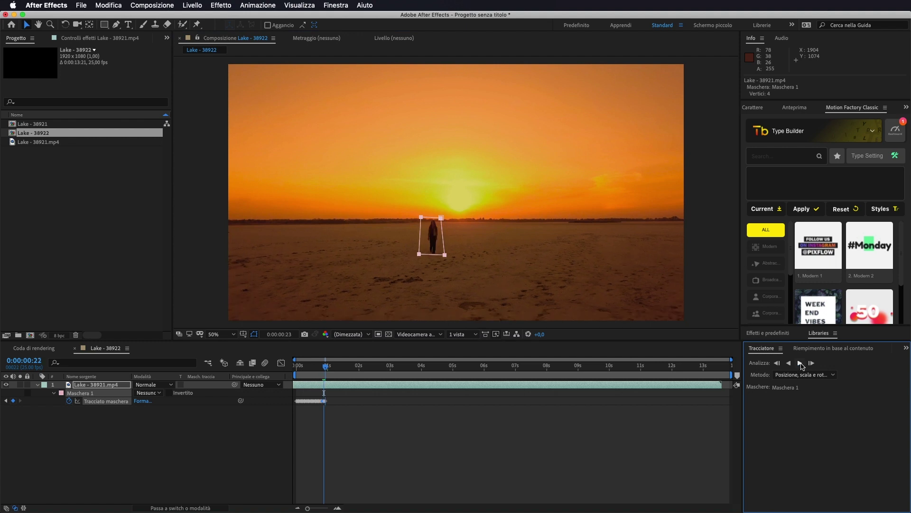
left_click(422, 255)
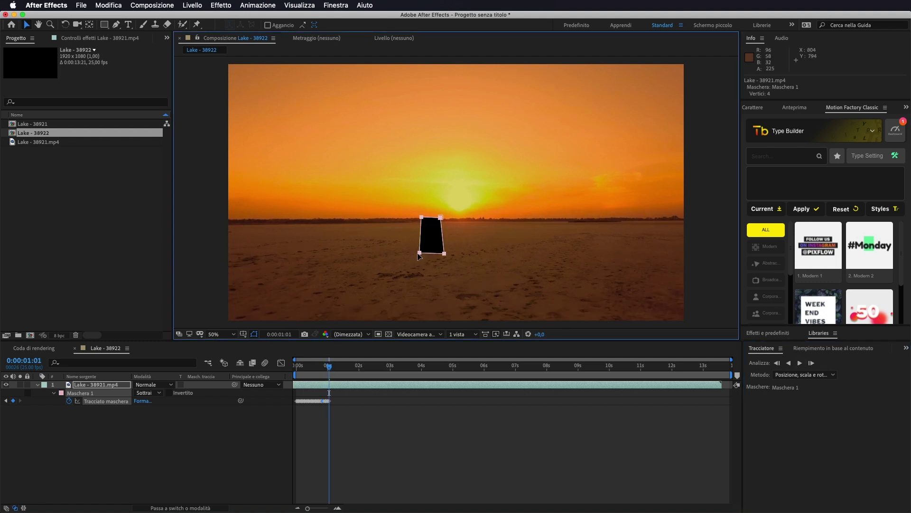
left_click(420, 255)
left_click(419, 255)
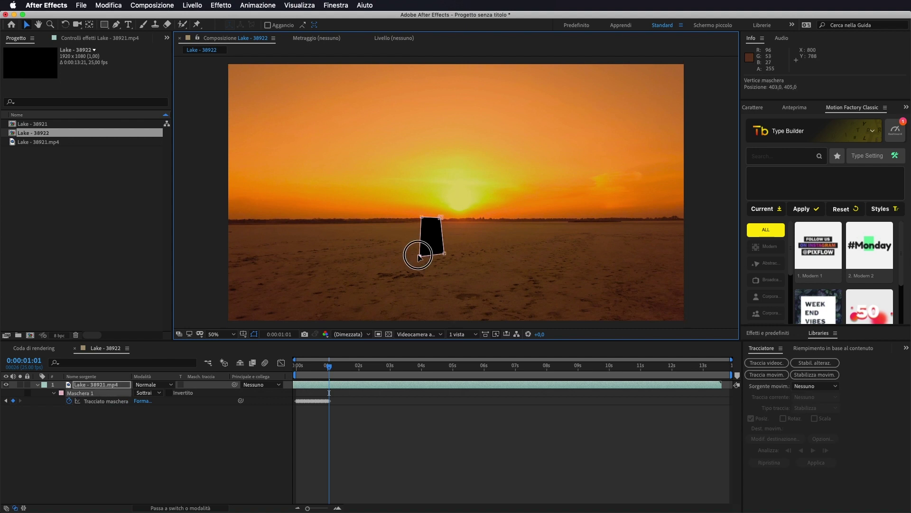
left_click(419, 255)
left_click_drag(443, 253, 445, 257)
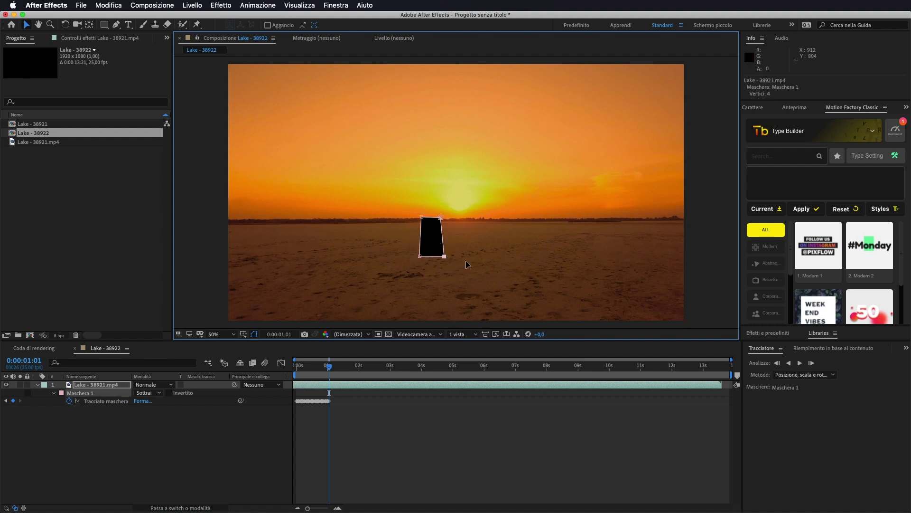
left_click(330, 366)
mouse_move(330, 366)
left_mouse_down()
mouse_move(309, 367)
mouse_move(327, 367)
left_mouse_up()
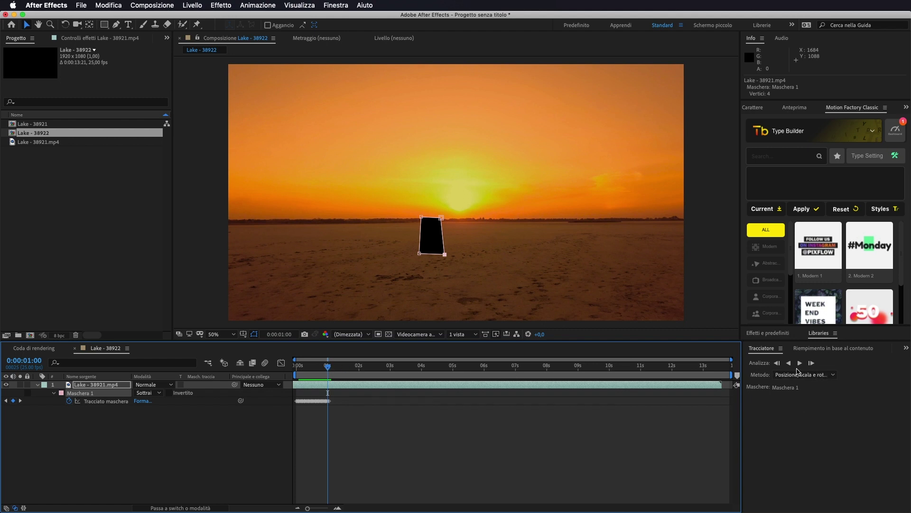
Continue tracking the mask to 0:00:01:16, fixing the bottom-left corner along the way.
left_click(800, 363)
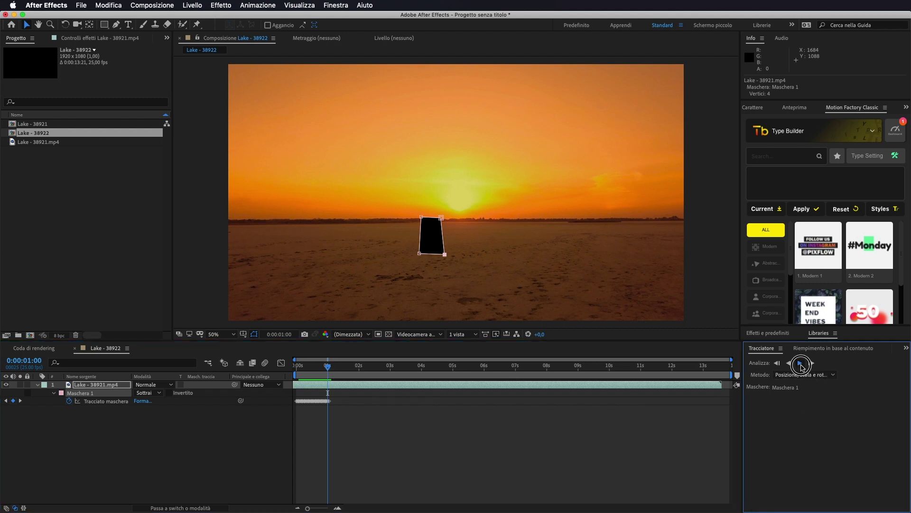
left_click(800, 363)
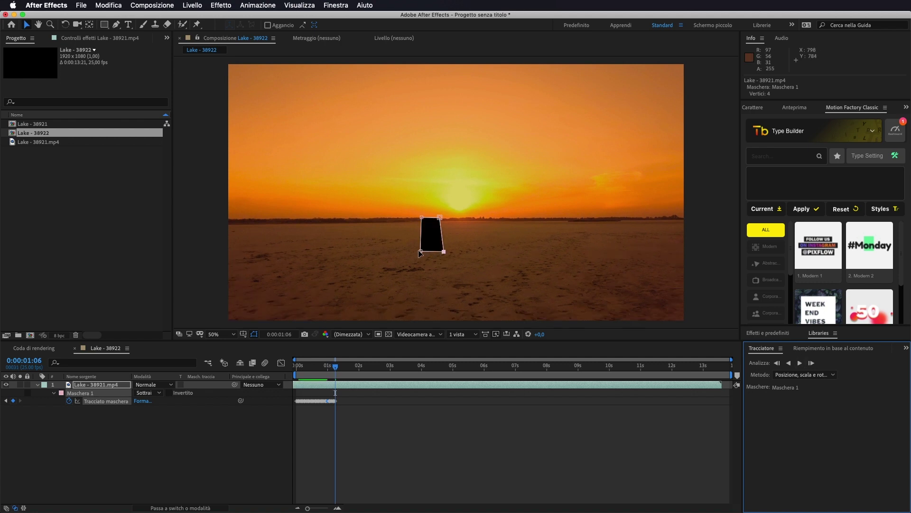
left_click_drag(423, 251, 444, 254)
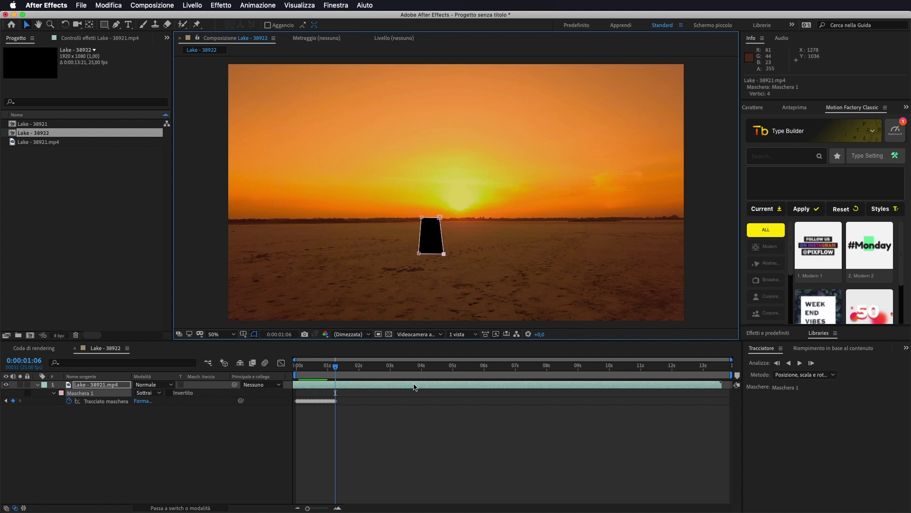
left_click(800, 363)
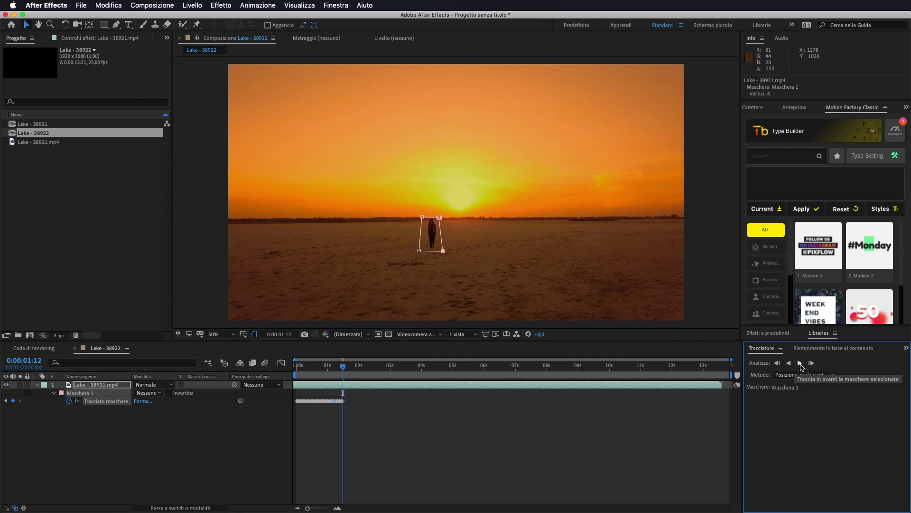
left_click(800, 363)
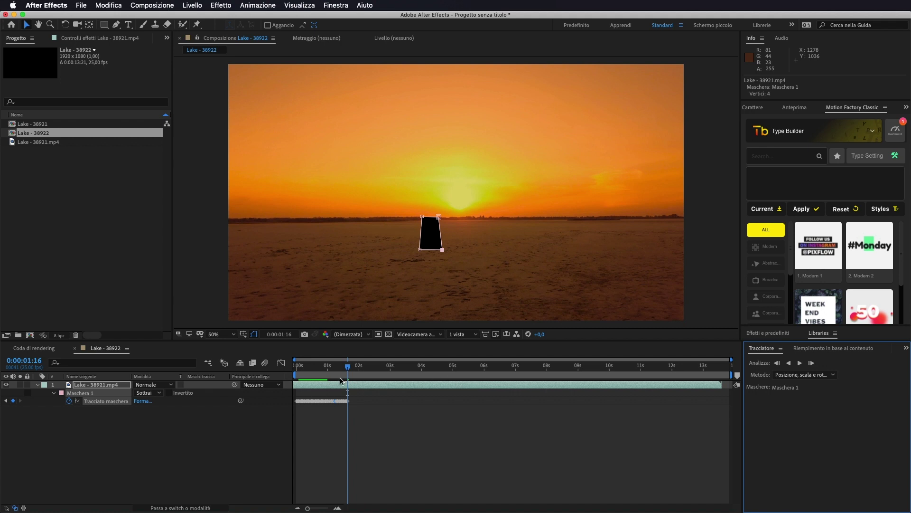
left_click_drag(348, 370, 294, 369)
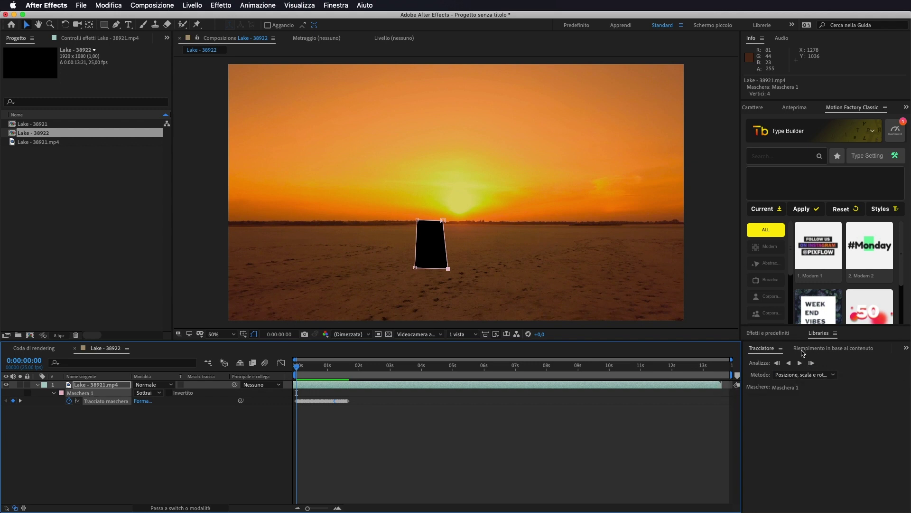
Open the Riempimento in base al contenuto panel beside Tracciatore and verify it in the Finestra menu.
left_click(861, 351)
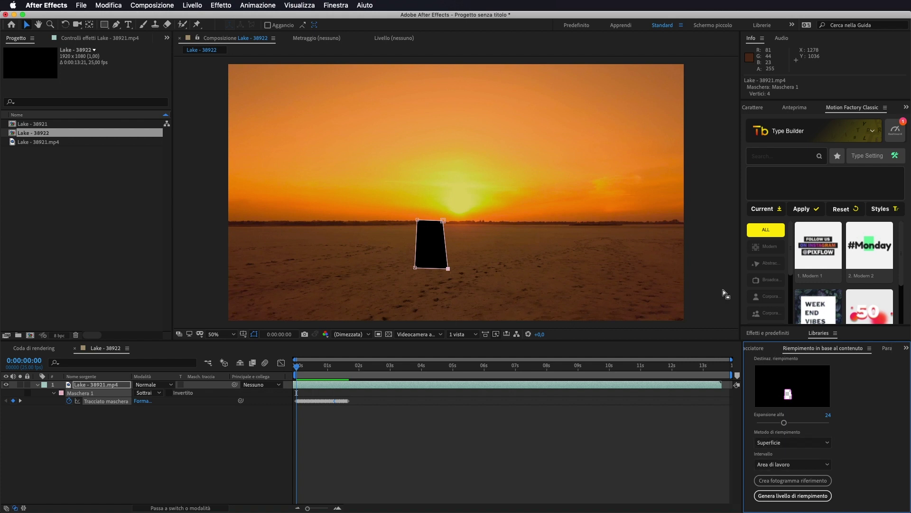
left_click(336, 5)
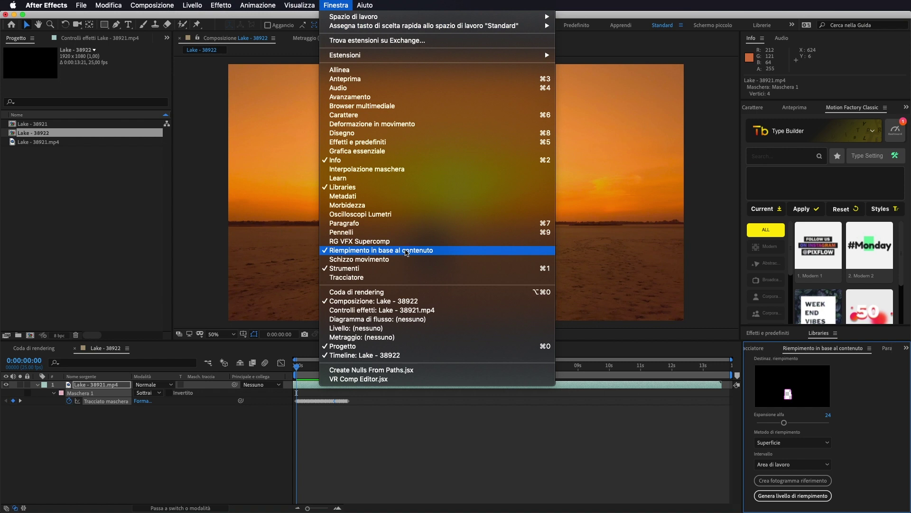
left_click(852, 429)
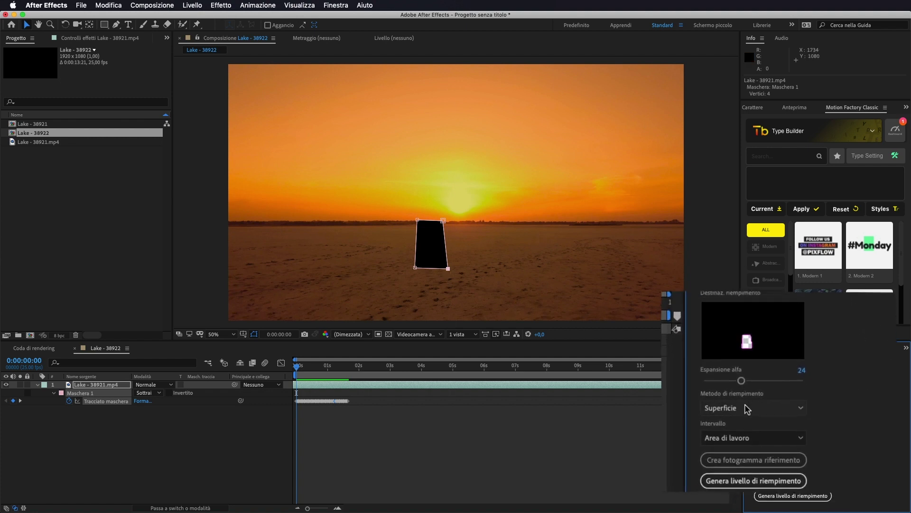
Keep Superficie as fill method and set the range to Area di lavoro instead of Durata completa.
left_click(742, 402)
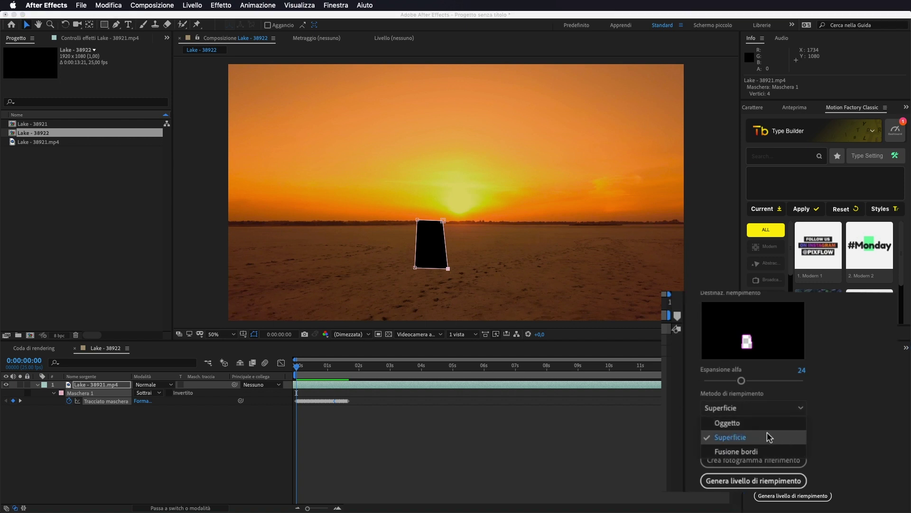
left_click(767, 433)
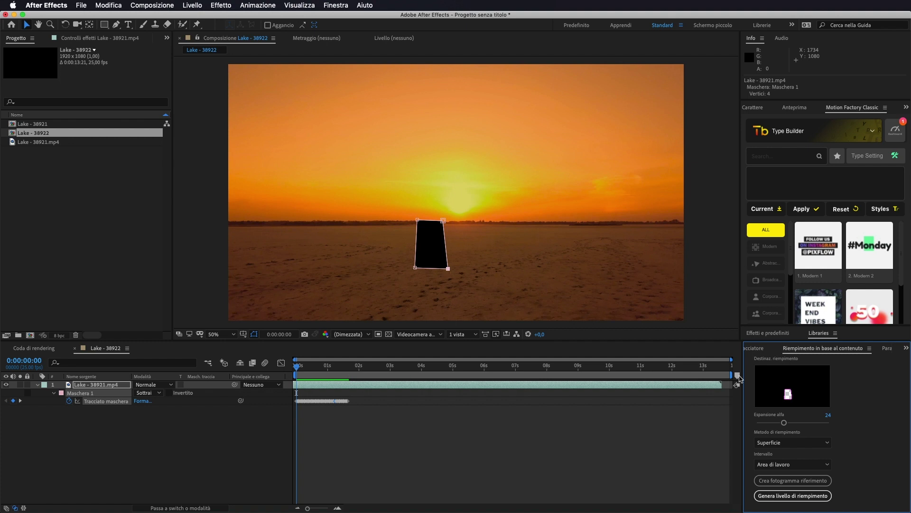
left_click(786, 467)
left_click(797, 472)
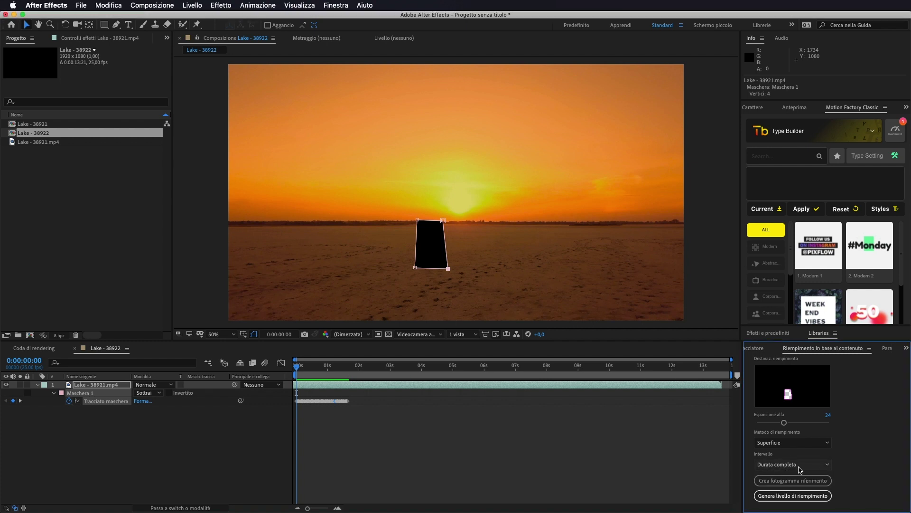
left_click(794, 467)
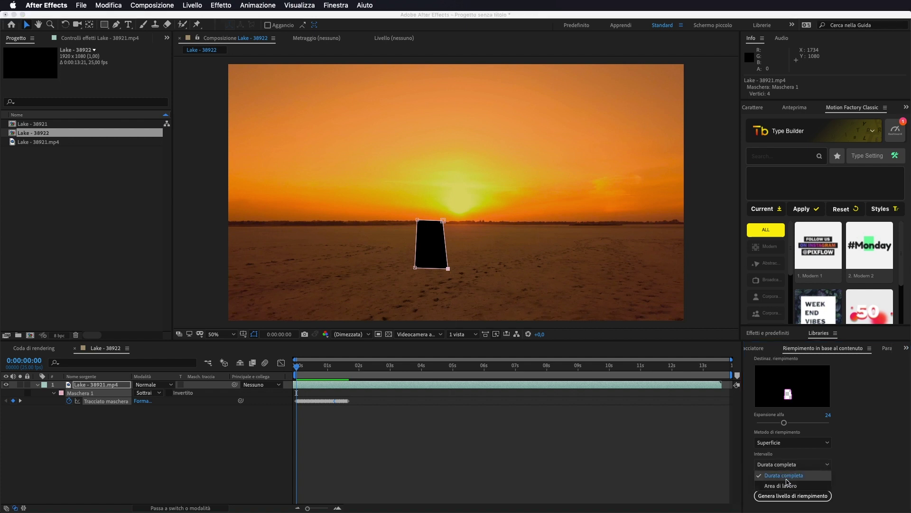
left_click(791, 484)
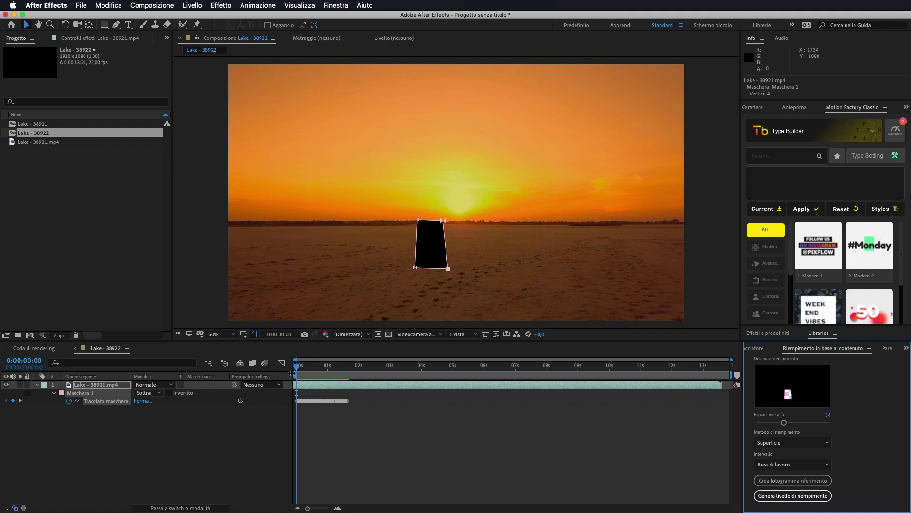
Shrink the work area to the opening 0:00:01:16 and start Genera livello di riempimento.
mouse_move(294, 373)
left_mouse_down()
mouse_move(489, 382)
mouse_move(295, 375)
left_mouse_up()
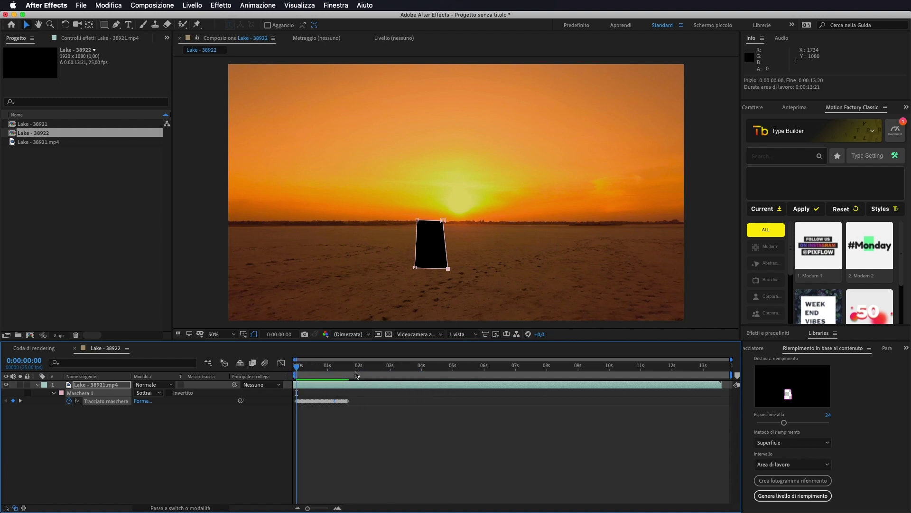
left_click_drag(735, 374, 352, 377)
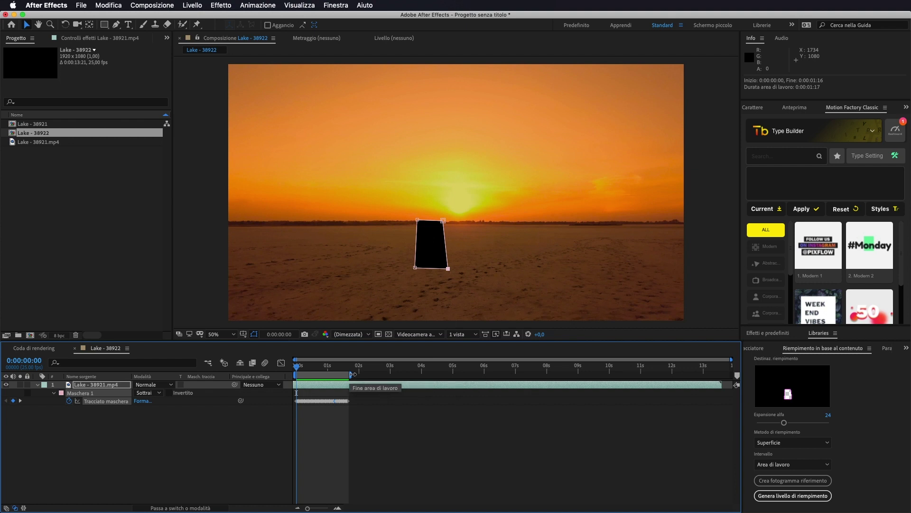
mouse_move(351, 375)
left_mouse_down()
mouse_move(362, 375)
mouse_move(350, 374)
left_mouse_up()
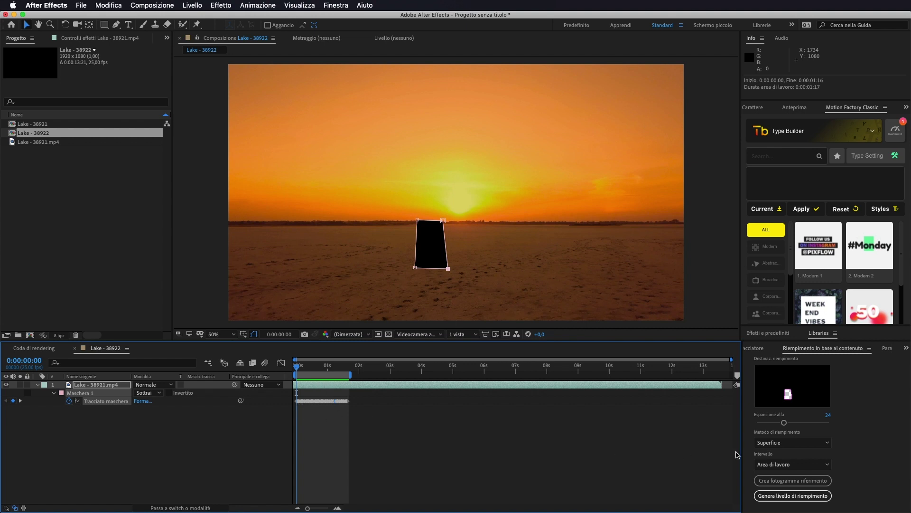
left_click(787, 498)
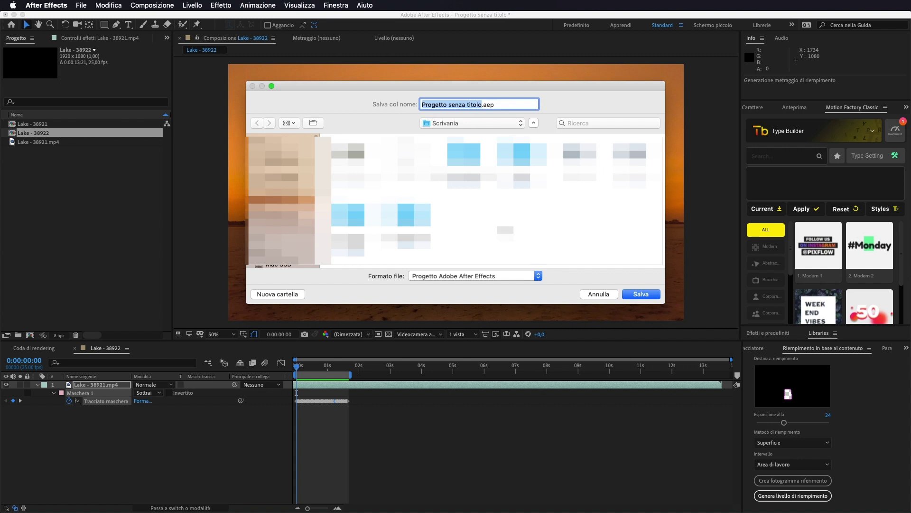
Save Progetto senza titolo.aep to Scrivania, then hide the mask outline over the generated fill.
left_click(641, 293)
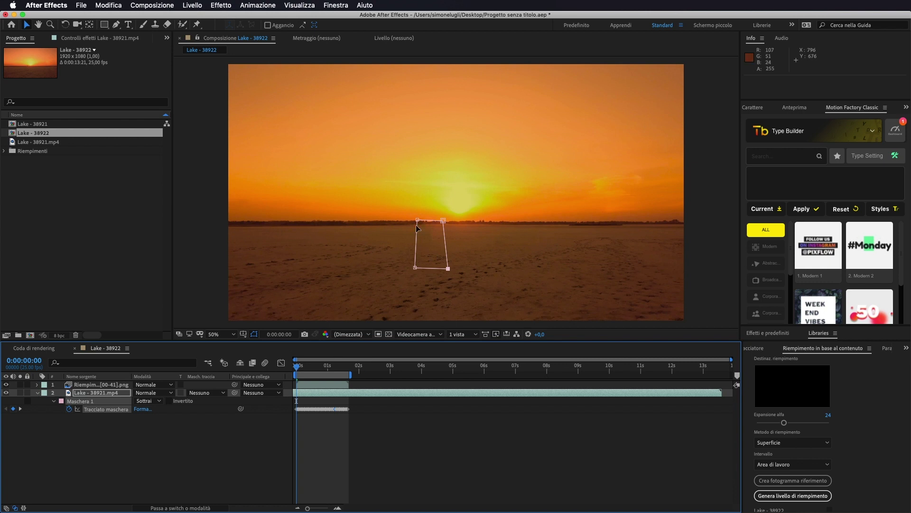
left_click(254, 334)
left_click_drag(296, 365, 336, 366)
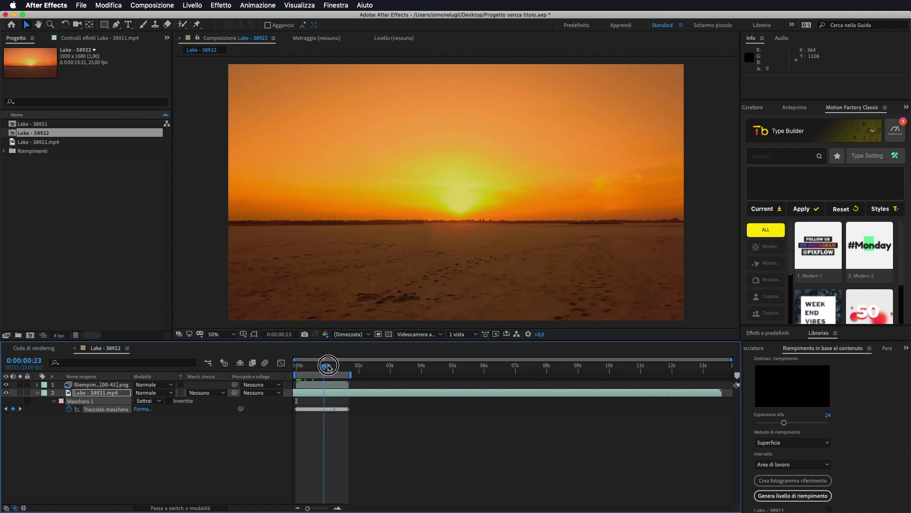
left_click_drag(336, 367, 318, 367)
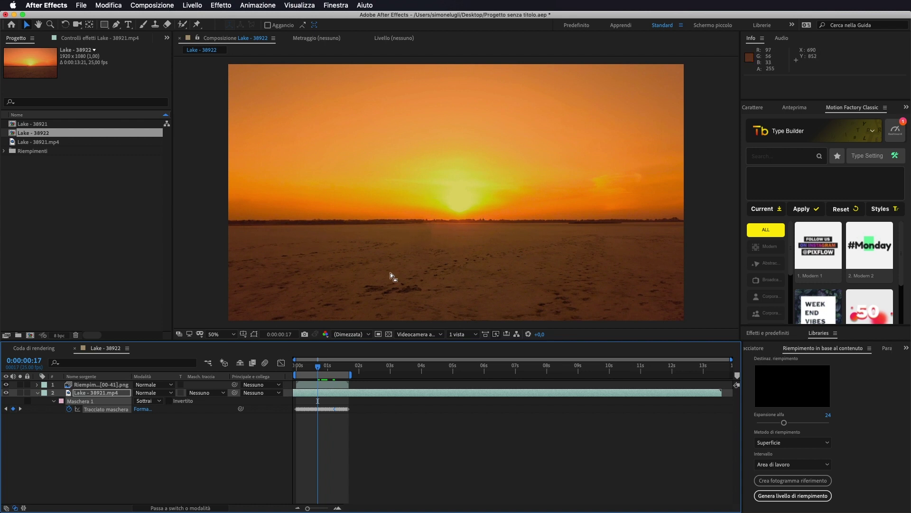
left_click_drag(321, 368, 281, 370)
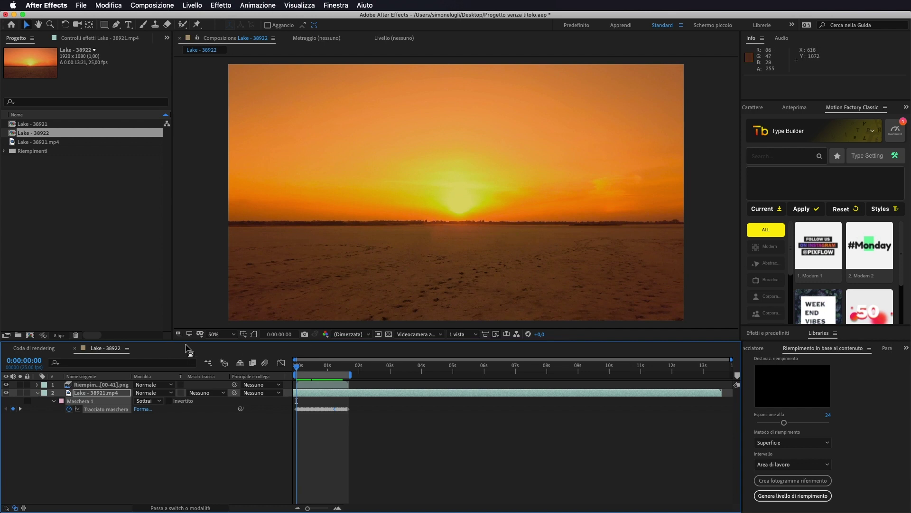
Hide the fill layer and delete Maschera 1 from the lake clip, accepting the warning.
left_click(166, 6)
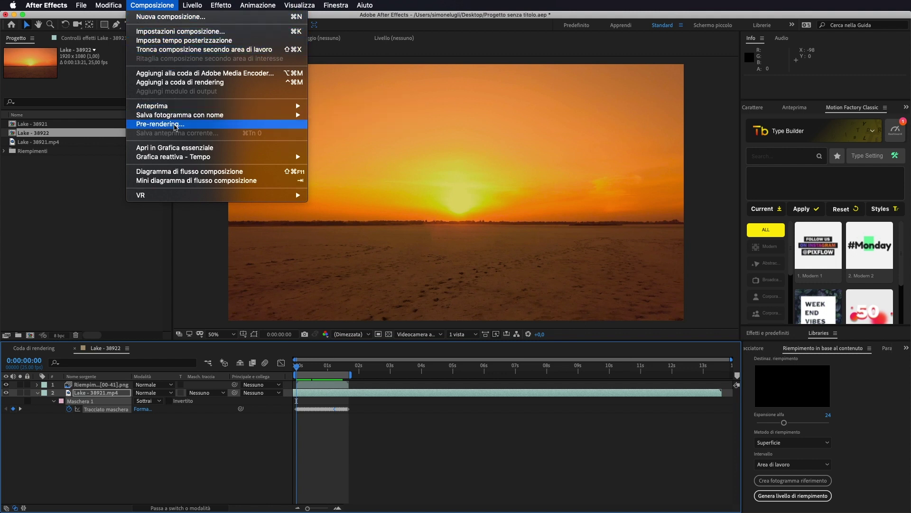
mouse_move(150, 118)
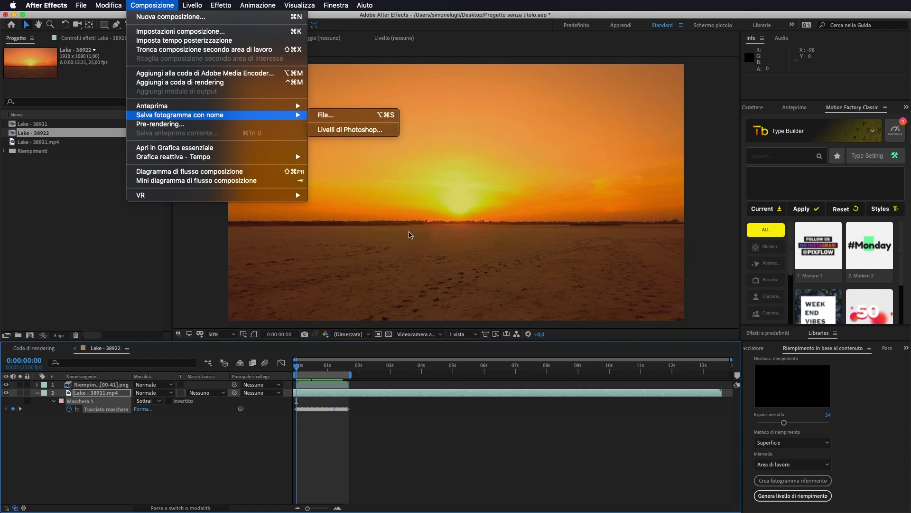
left_click(410, 235)
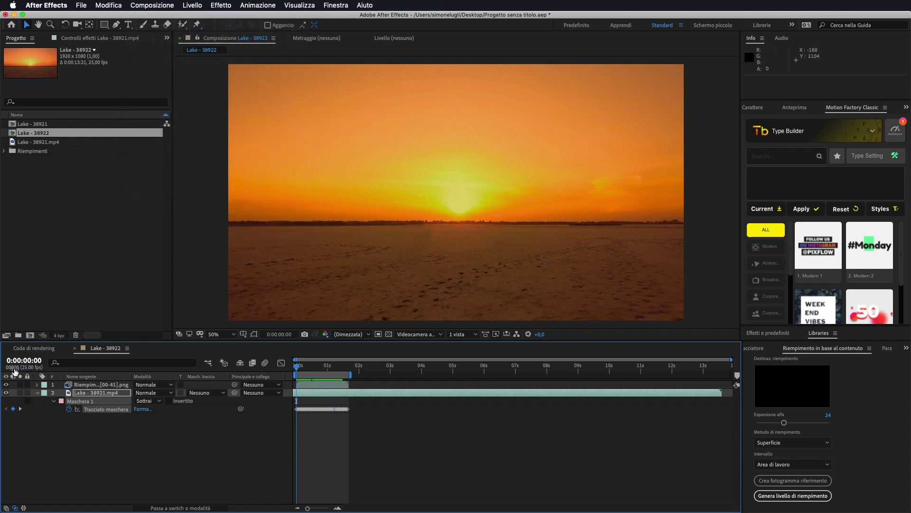
left_click(6, 385)
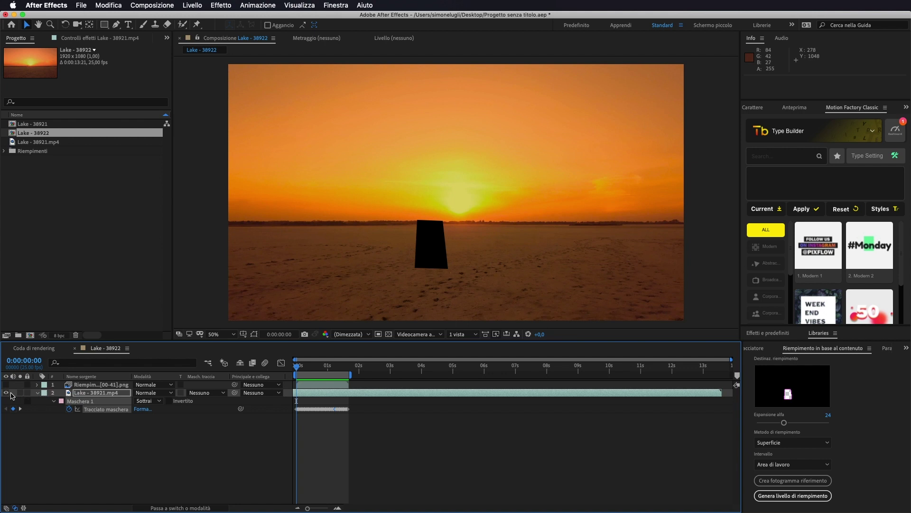
key("Delete")
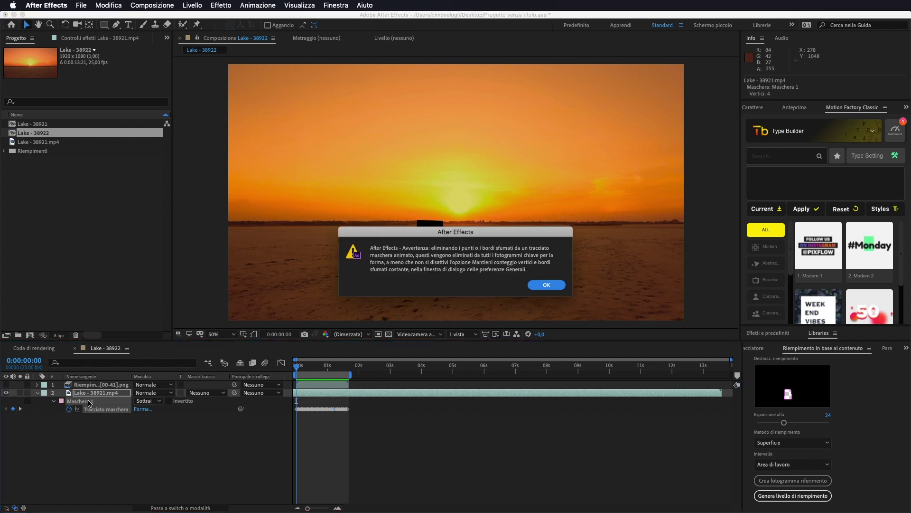
left_click(544, 285)
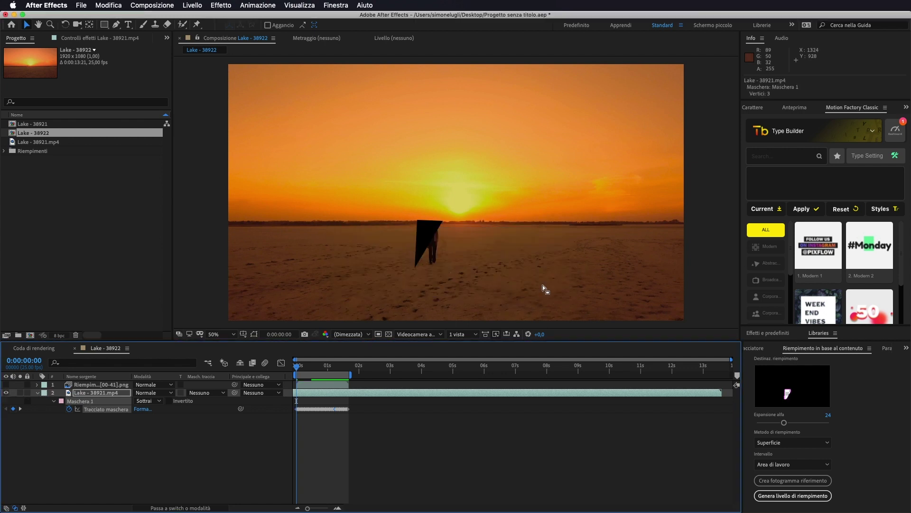
left_click(414, 220)
key("Delete")
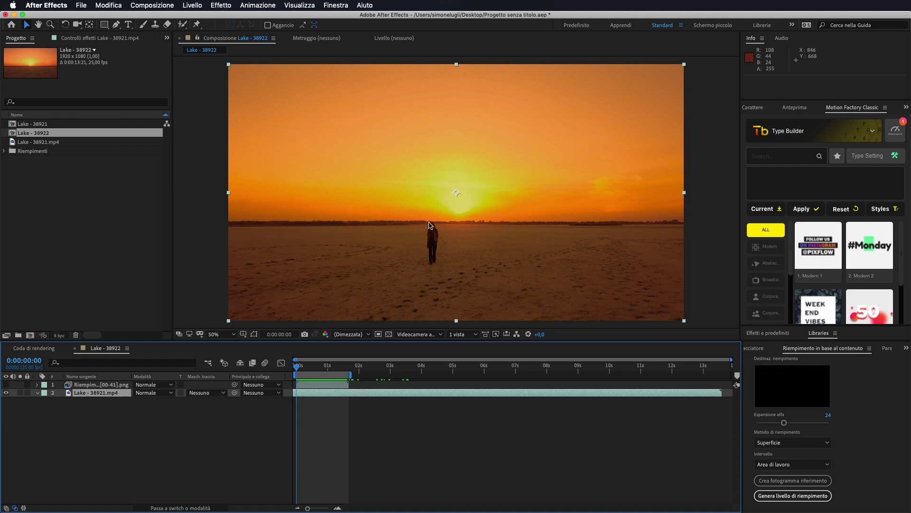
mouse_move(297, 367)
left_mouse_down()
mouse_move(319, 368)
mouse_move(269, 369)
left_mouse_up()
left_click_drag(299, 368, 477, 375)
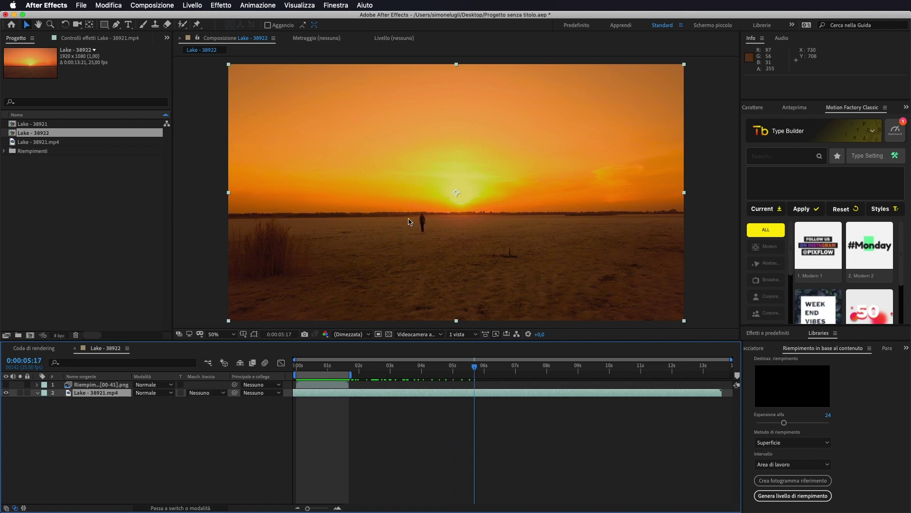
left_click_drag(475, 367, 283, 376)
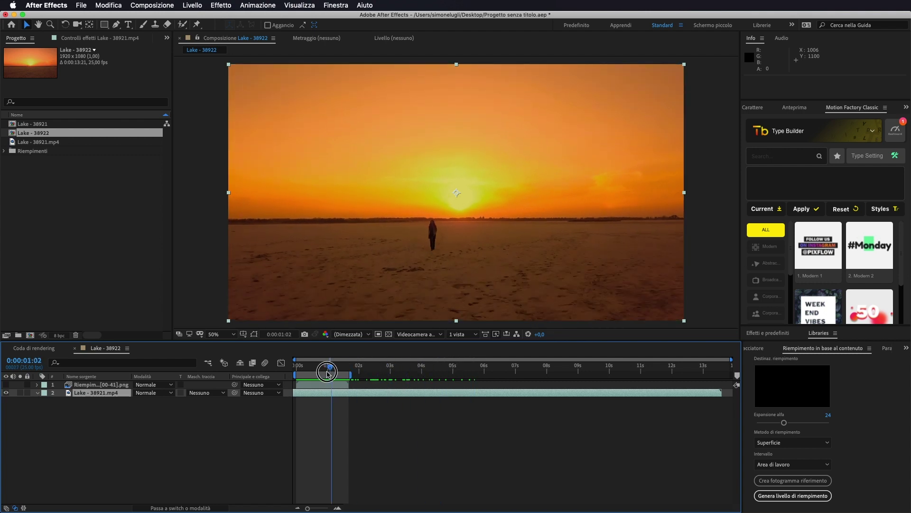
Undo to restore Maschera 1 and the fill layer, then scrub through filled and unfilled frames.
key("super+z")
key("super+z")
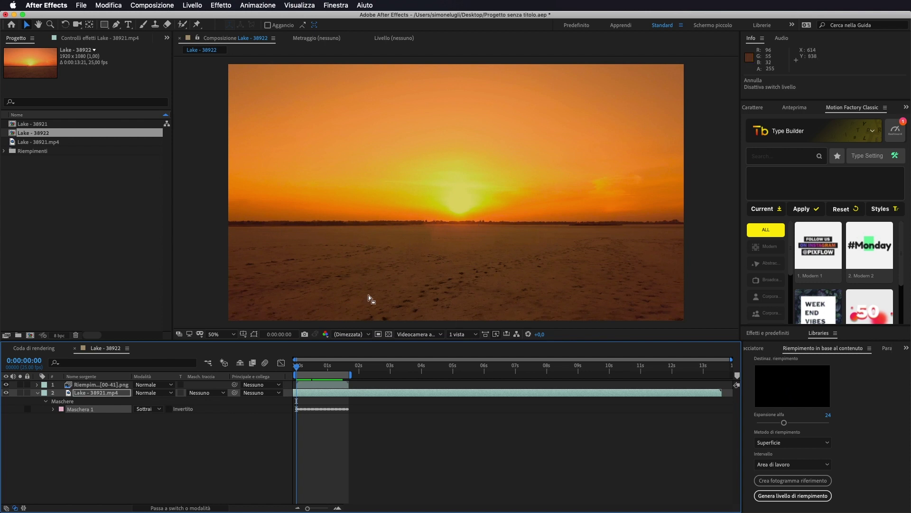
left_click_drag(299, 369, 374, 371)
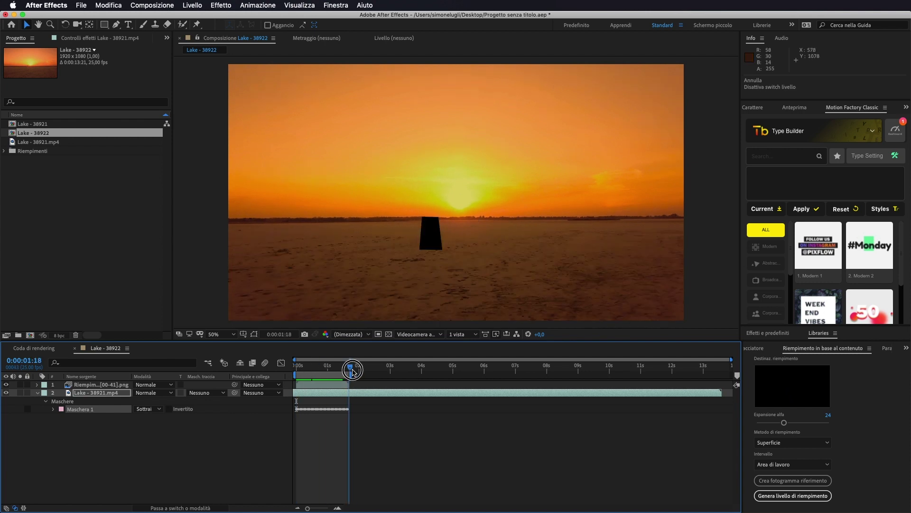
left_click_drag(374, 372, 381, 369)
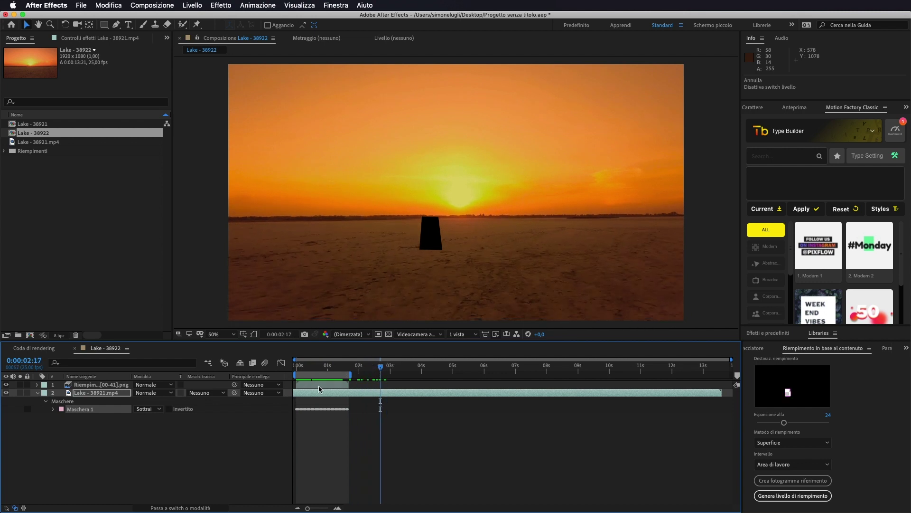
mouse_move(381, 369)
left_mouse_down()
mouse_move(437, 371)
mouse_move(252, 373)
left_mouse_up()
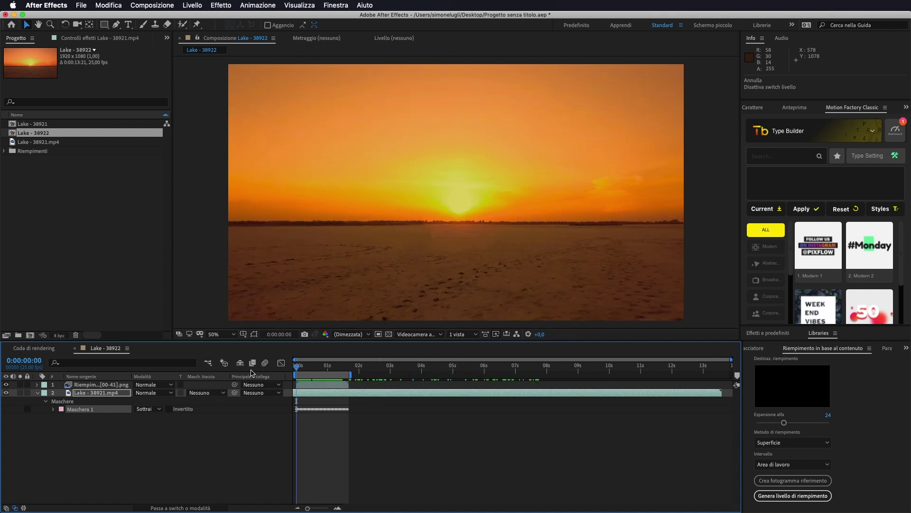